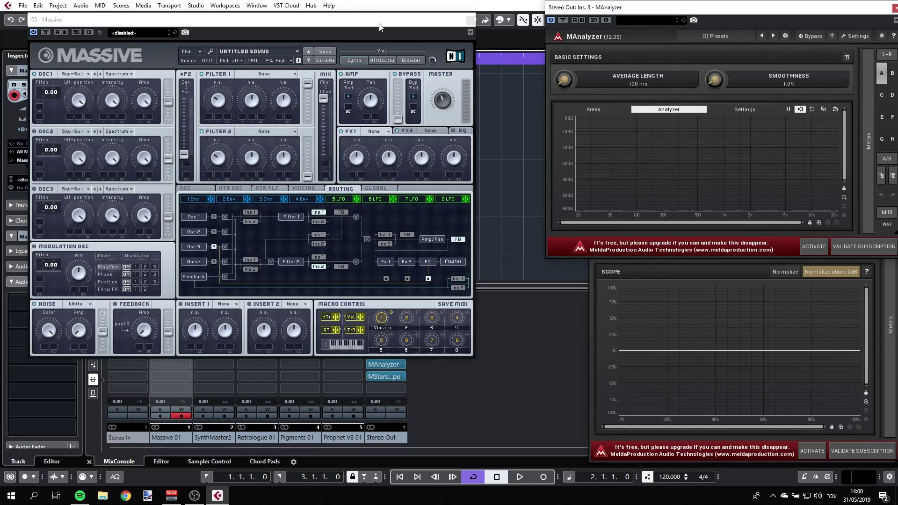
# Step: Start a new untitled sound from the File menu with the default Squ-Saw oscillators
pyautogui.click(201, 51)
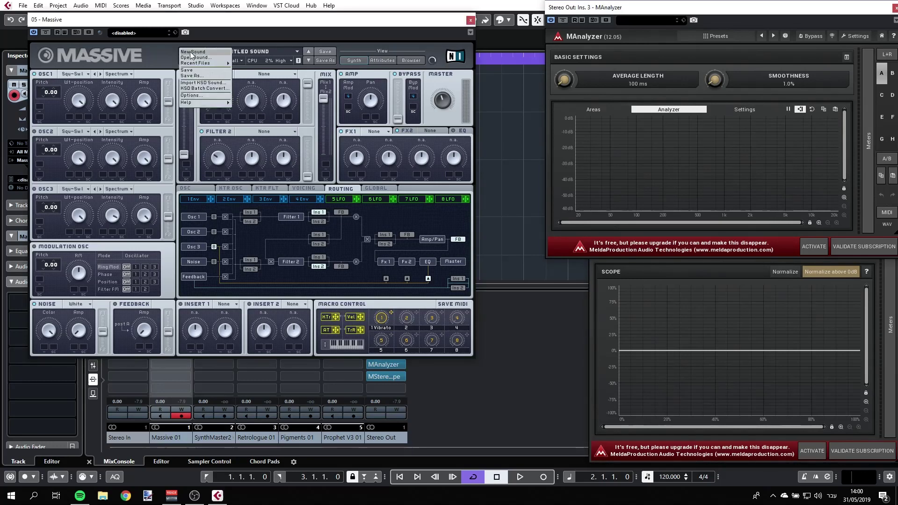
pyautogui.click(189, 52)
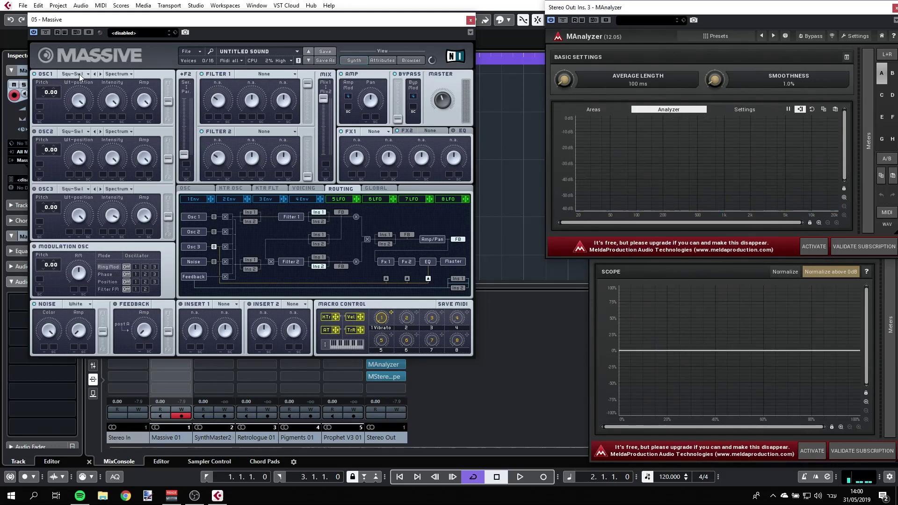
# Step: Set Filter 1 to Lowpass 4 and load Reverb into the FX1 slot
pyautogui.click(265, 75)
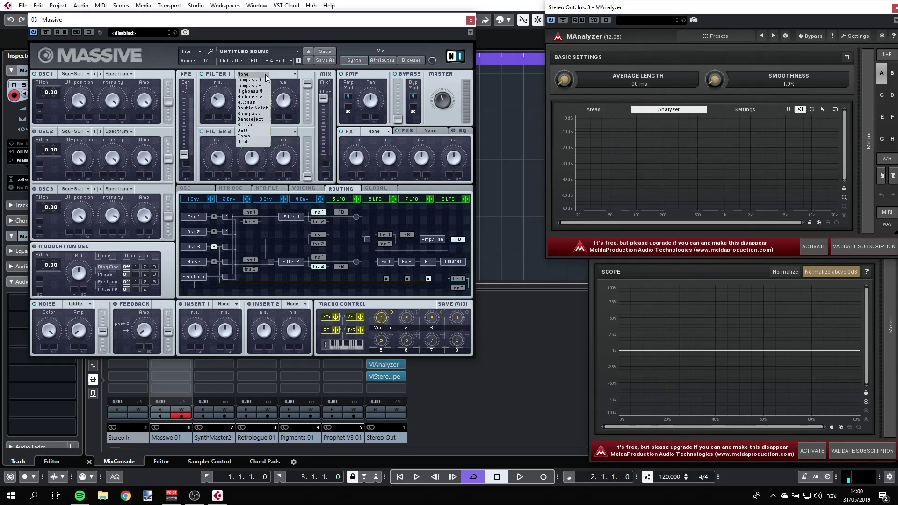
pyautogui.click(262, 80)
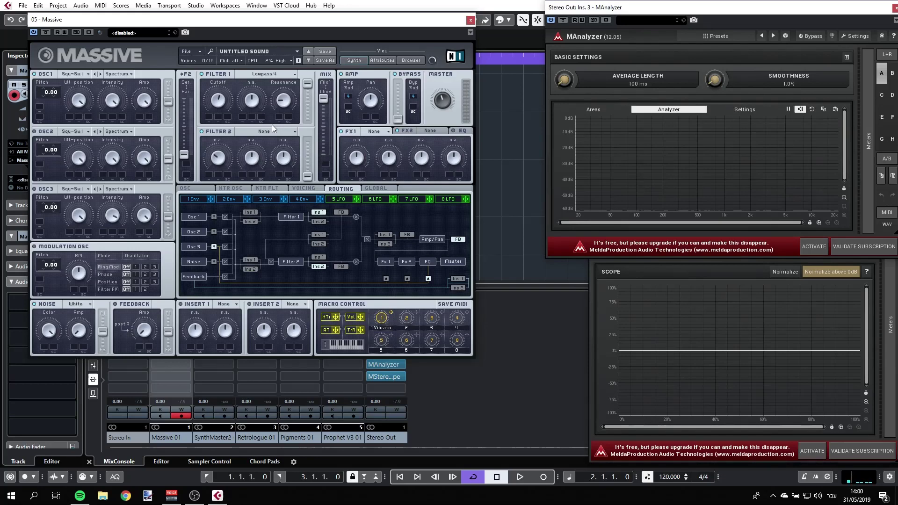
pyautogui.click(388, 131)
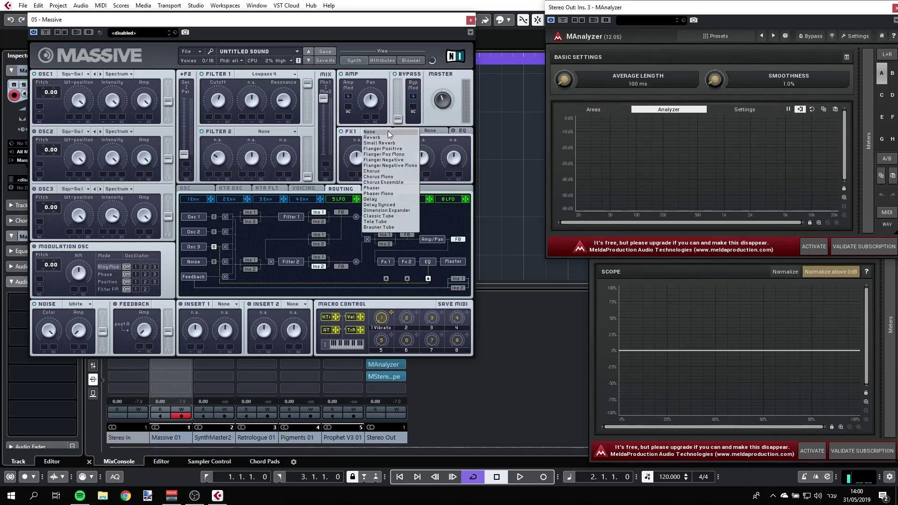
pyautogui.click(382, 137)
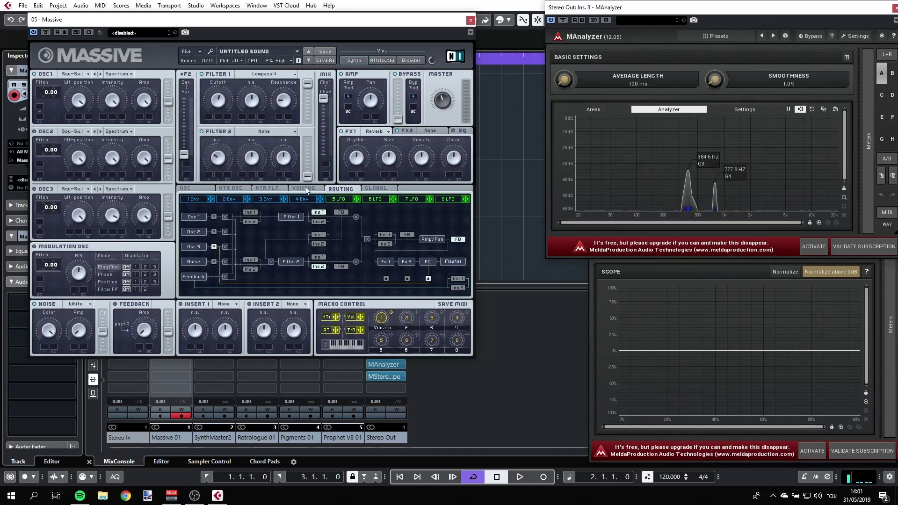
# Step: On the 4 Env amp envelope, turn down the Attack, Decay and Release knobs
pyautogui.click(299, 199)
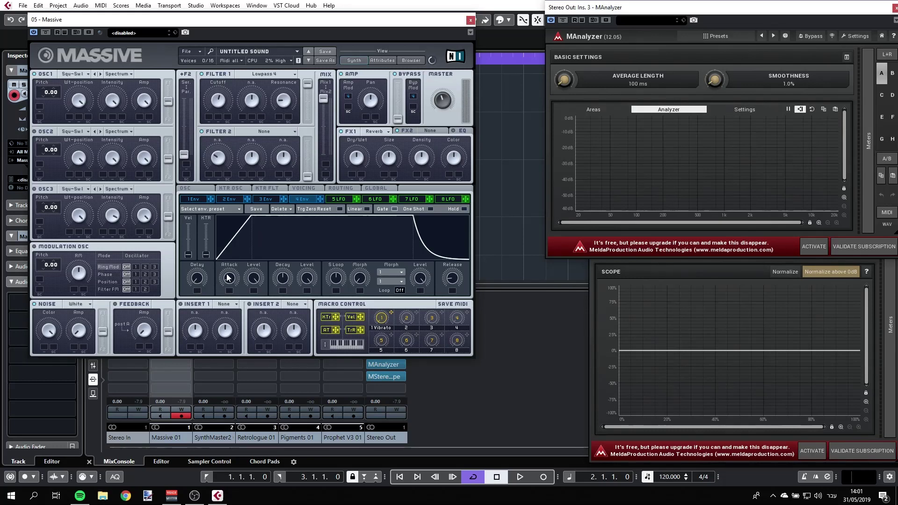
pyautogui.moveTo(228, 278); pyautogui.dragTo(229, 282)
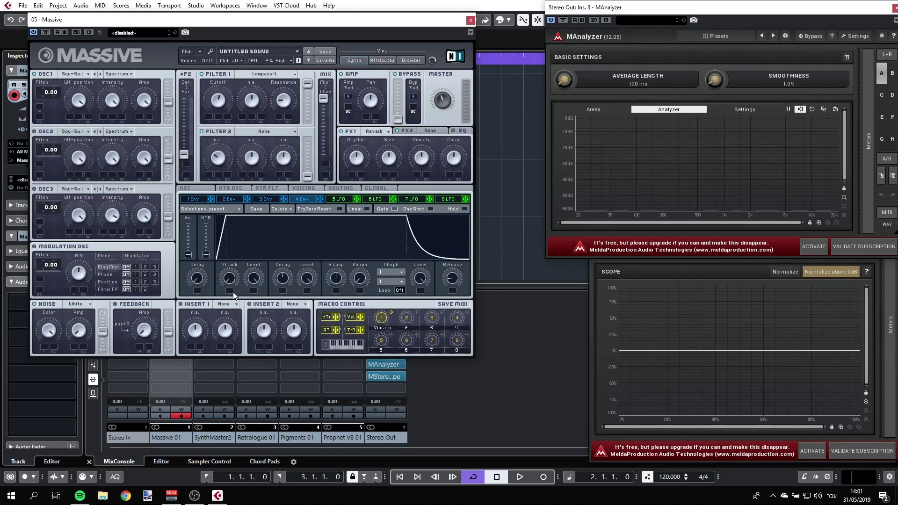
pyautogui.moveTo(284, 271); pyautogui.dragTo(304, 298)
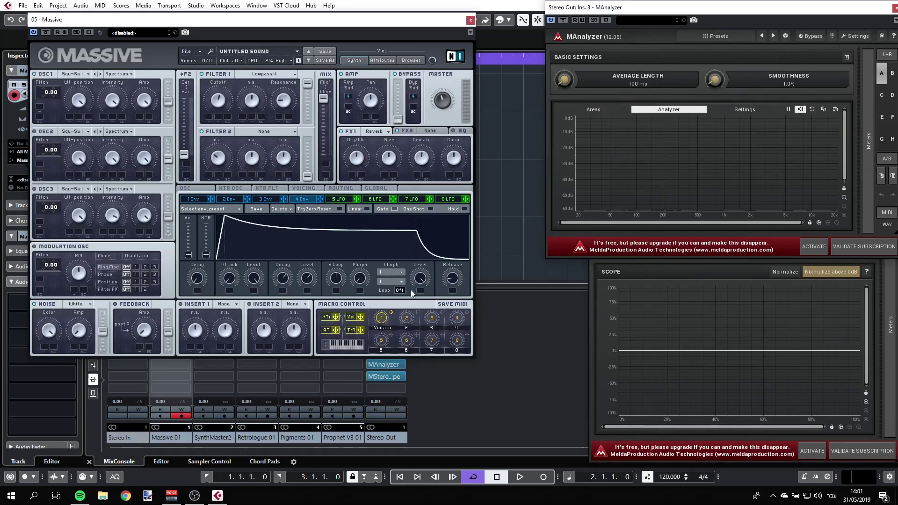
pyautogui.moveTo(452, 280); pyautogui.dragTo(451, 259)
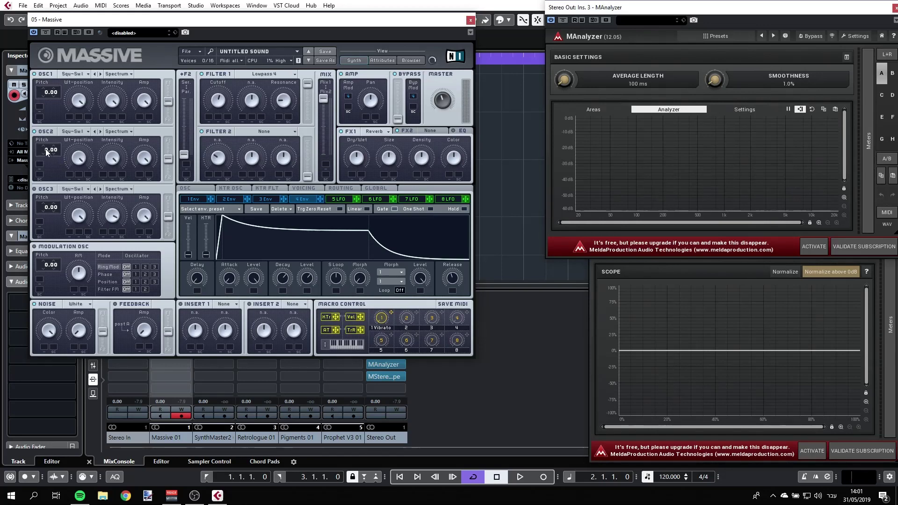
# Step: Scroll the OSC2 Pitch value up from 0.00 to 4.00
pyautogui.scroll(4, 45, 147)
# Step: Assign LFO 5 to Filter 1 Cutoff with some depth, tempo-synced at a 1/4 ratio
pyautogui.click(344, 200)
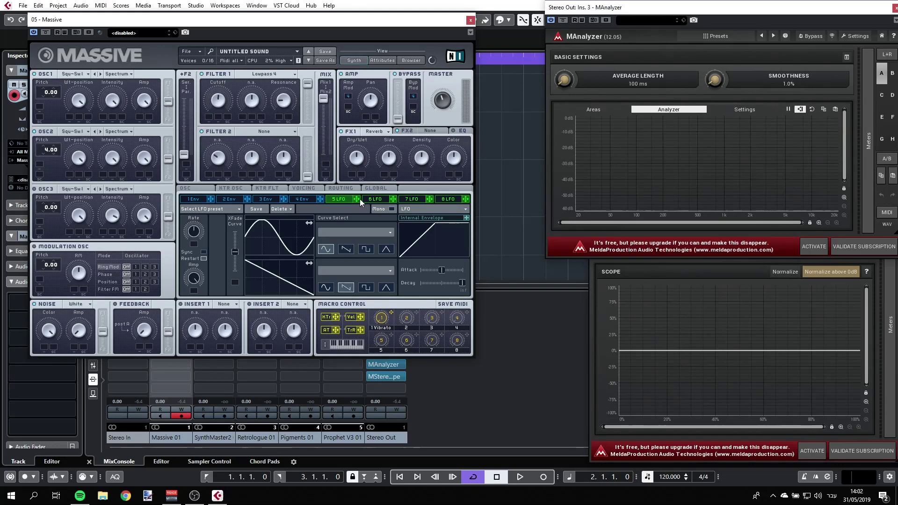
pyautogui.moveTo(358, 198); pyautogui.dragTo(209, 117)
pyautogui.moveTo(207, 117); pyautogui.dragTo(207, 108)
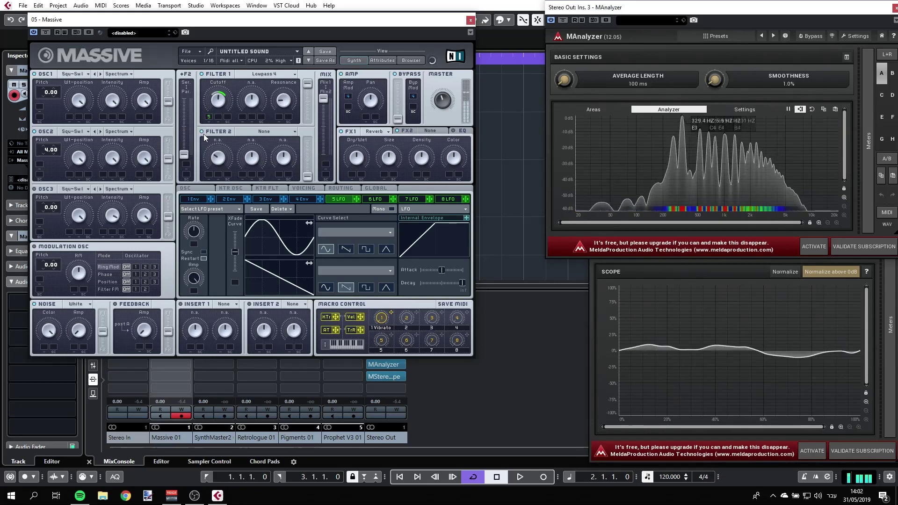
pyautogui.click(203, 252)
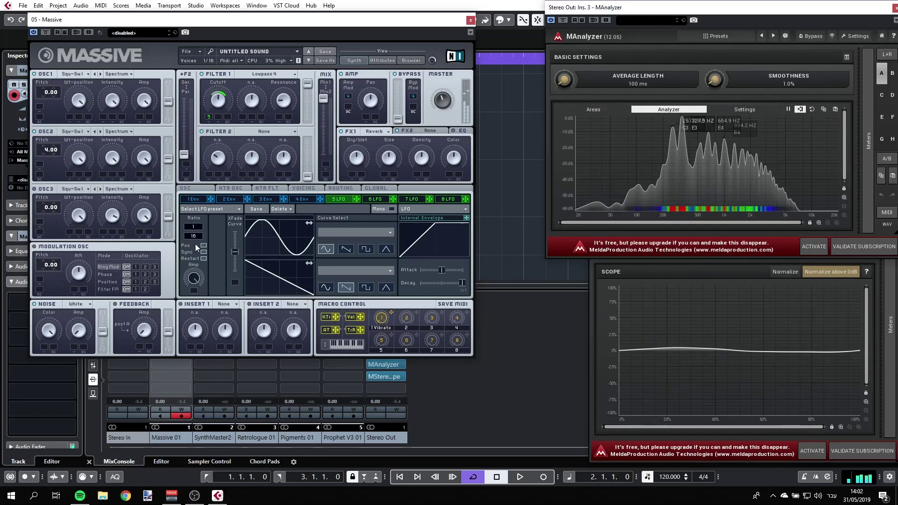
pyautogui.moveTo(195, 238); pyautogui.dragTo(195, 240)
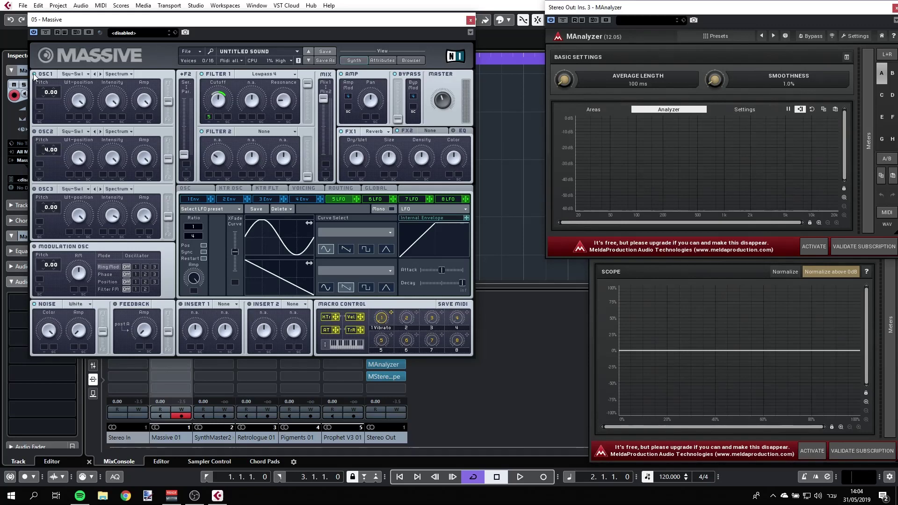
# Step: Change the noise generator type from White to Metal
pyautogui.click(77, 305)
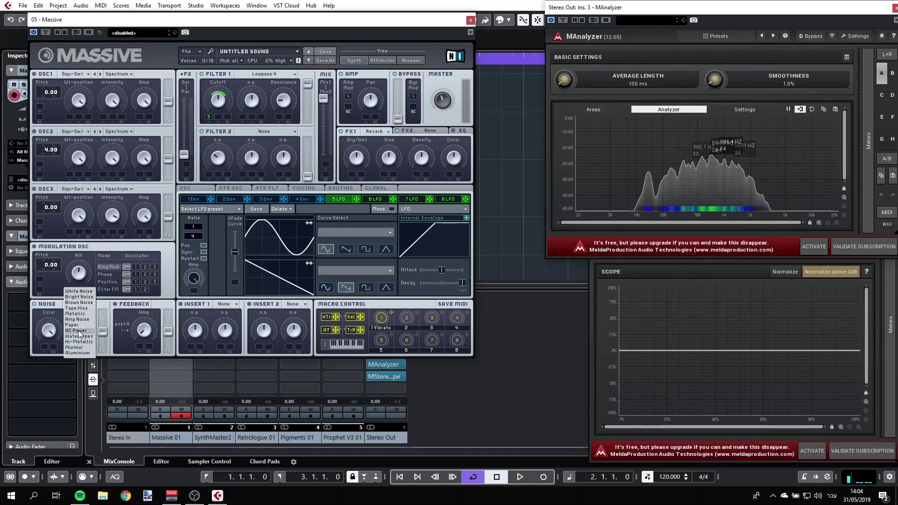
pyautogui.click(81, 313)
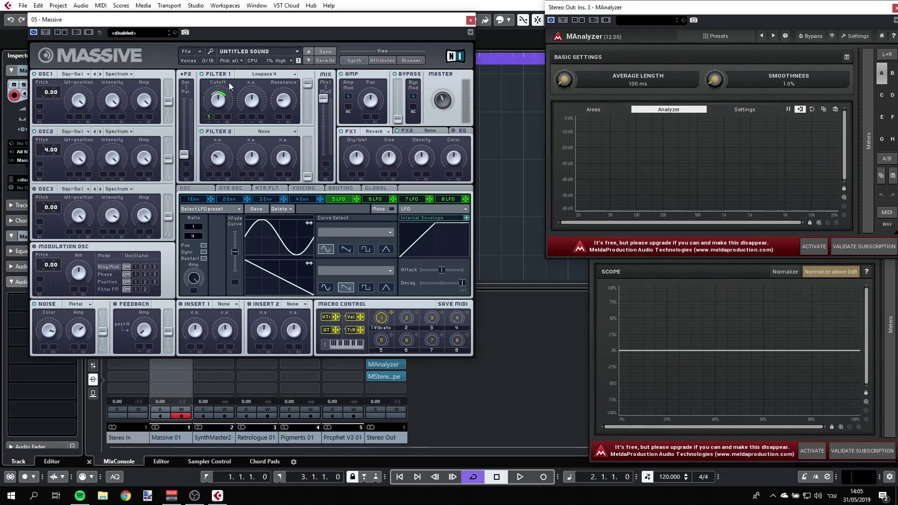
# Step: Switch the middle panel to the Routing overview of the signal flow
pyautogui.click(342, 187)
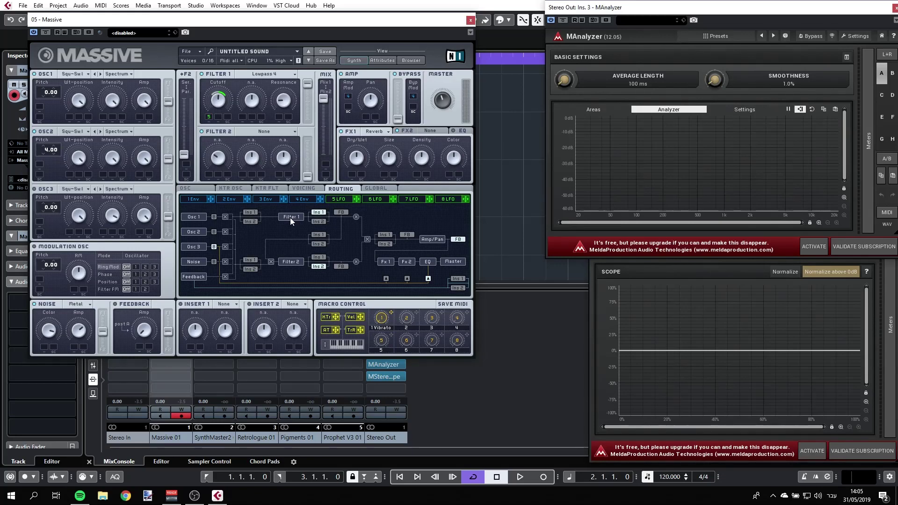
pyautogui.click(195, 52)
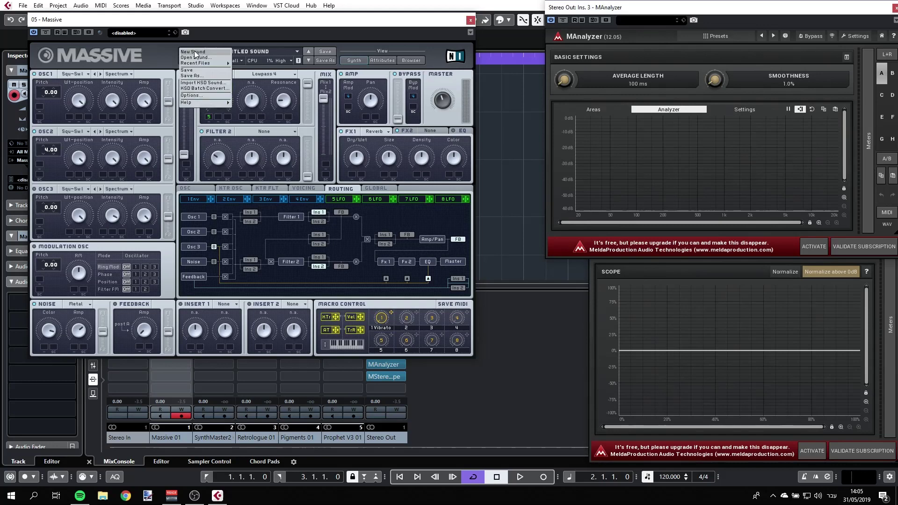
pyautogui.click(195, 53)
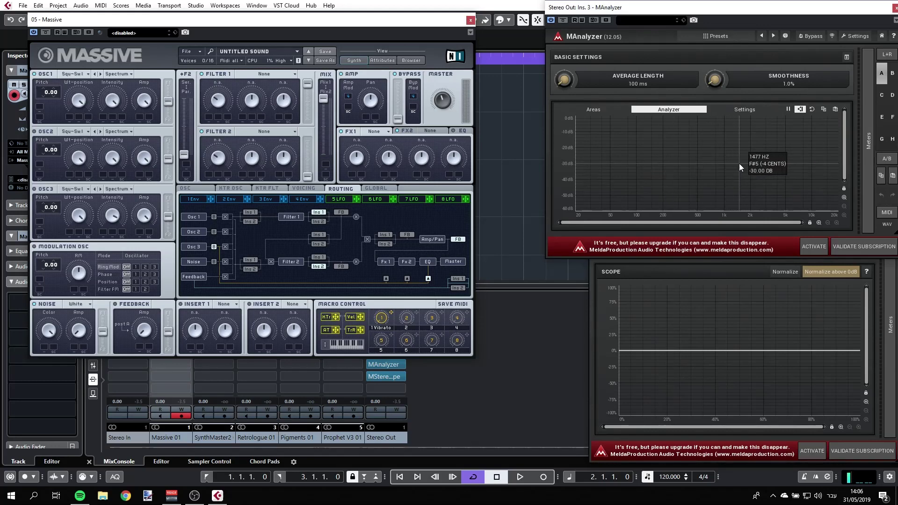
# Step: Change Filter 1 from Lowpass 4 to Highpass 4 and raise its cutoff to about halfway
pyautogui.click(272, 75)
pyautogui.click(262, 80)
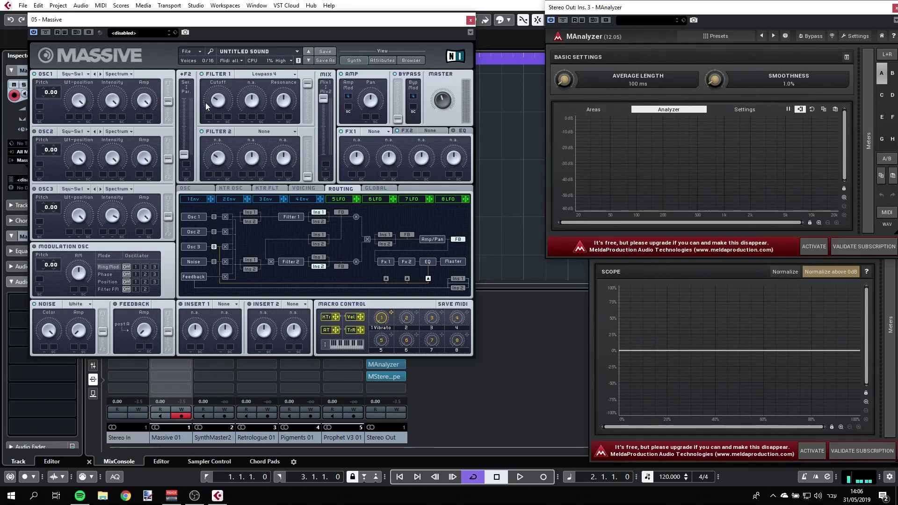
pyautogui.click(276, 73)
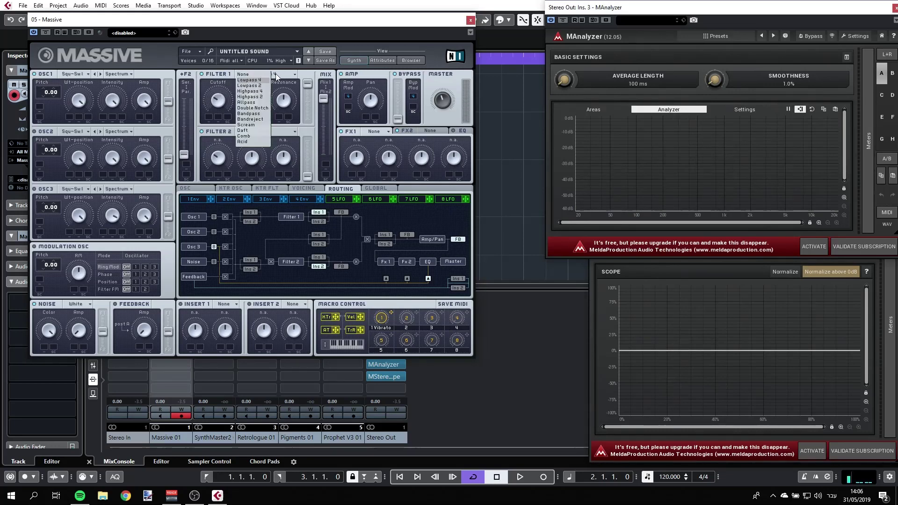
pyautogui.click(265, 94)
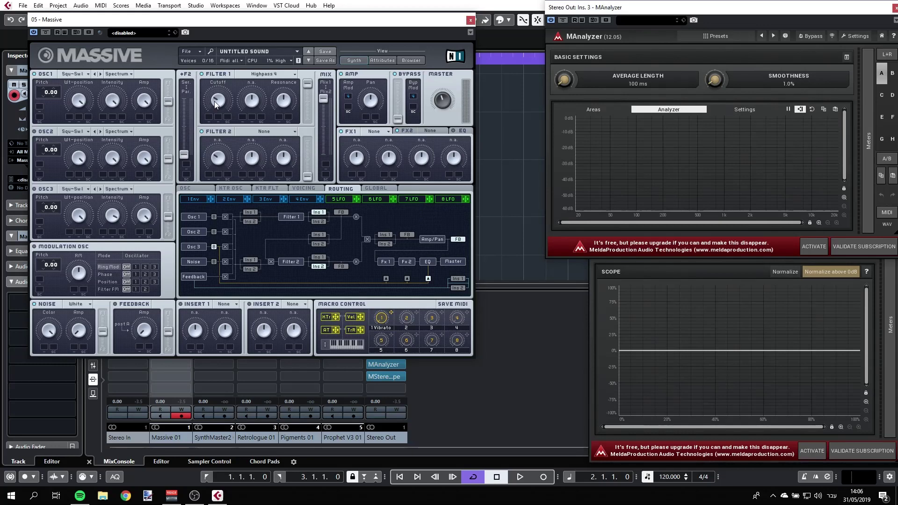
pyautogui.moveTo(214, 101); pyautogui.dragTo(214, 87)
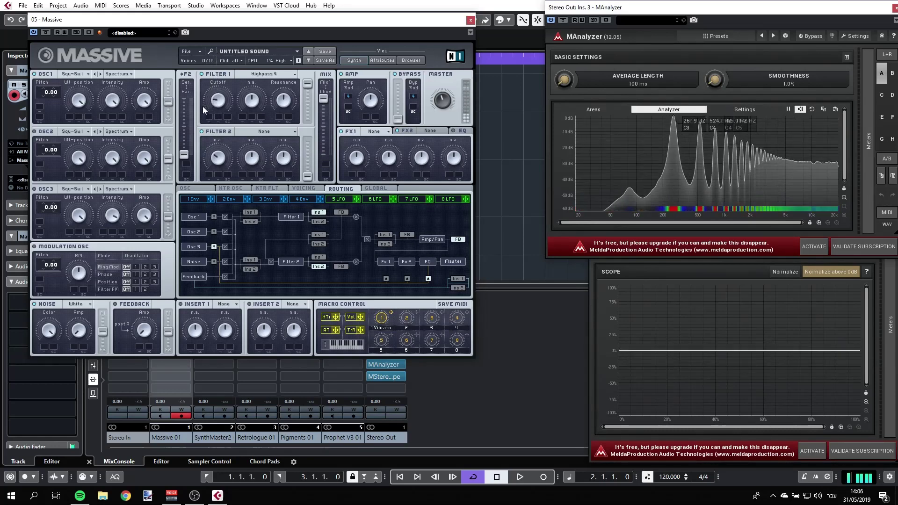
pyautogui.click(264, 73)
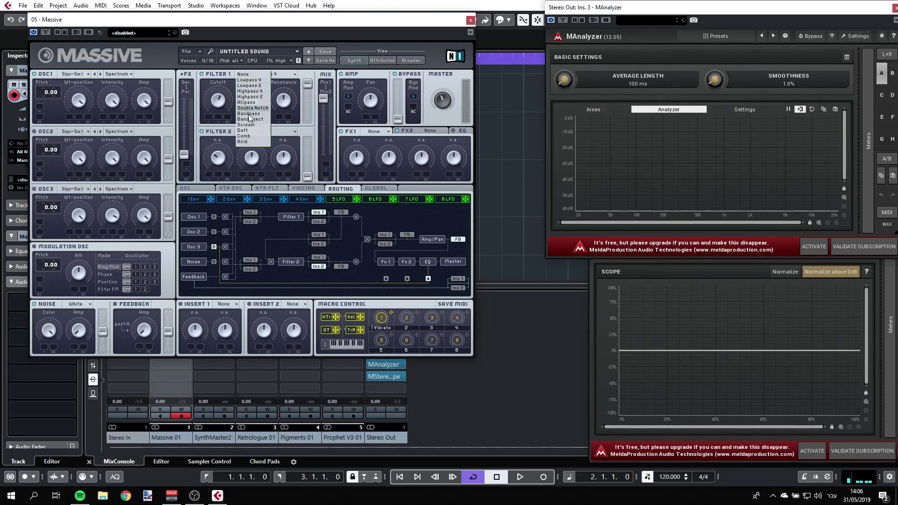
# Step: Select Comb as Filter 1's type, bringing up Pitch, Damping and Feedback controls
pyautogui.click(246, 136)
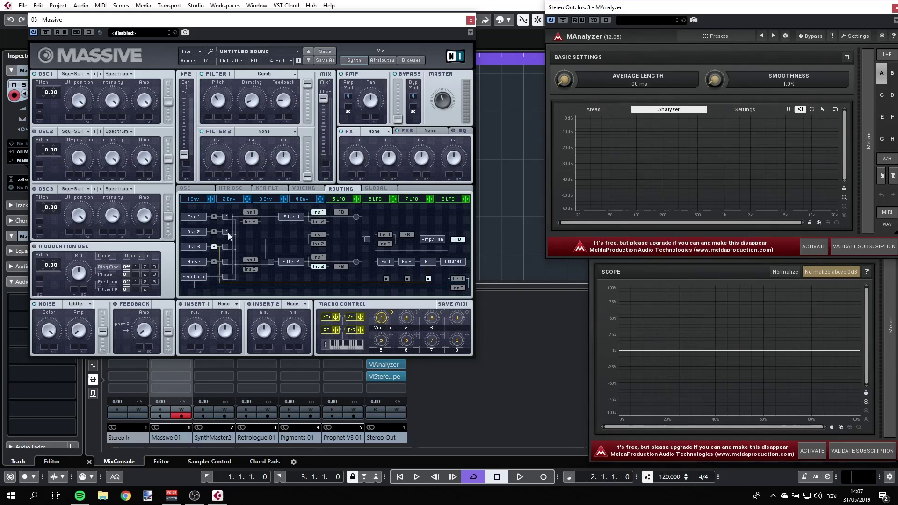
# Step: Put Insert 1 on Oscillator 1's path as a Bitcrusher with Crush turned up
pyautogui.click(252, 213)
pyautogui.click(227, 305)
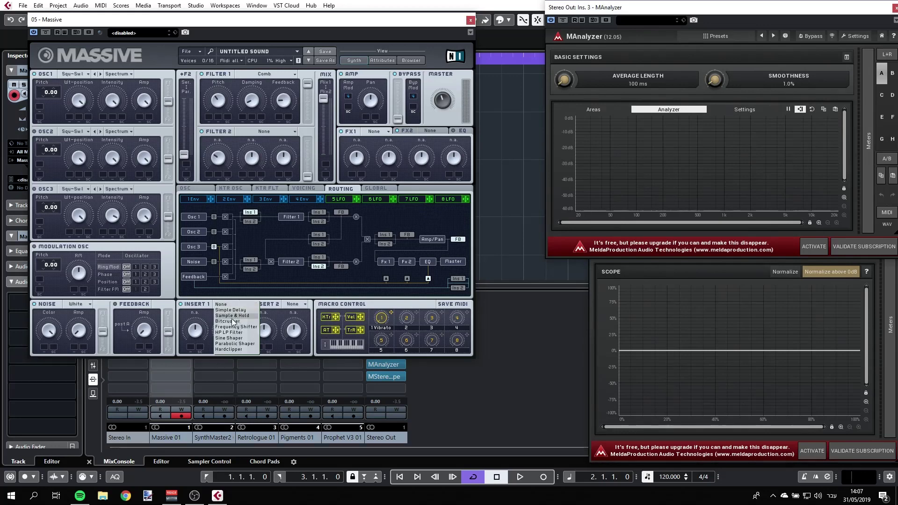
pyautogui.click(232, 322)
pyautogui.moveTo(223, 332); pyautogui.dragTo(223, 312)
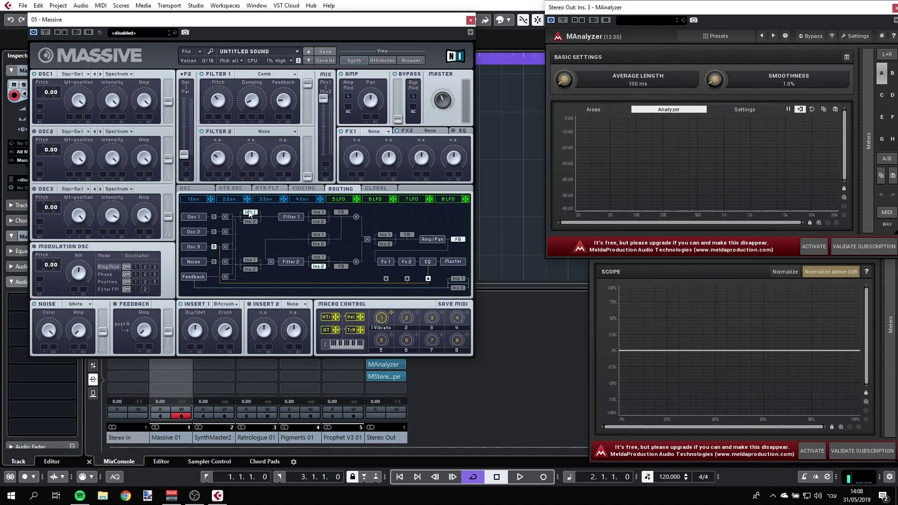
# Step: Try Insert 1 after Filter 1 and before Amp/Pan, finally placing it just before Filter 1
pyautogui.click(318, 212)
pyautogui.click(384, 235)
pyautogui.click(316, 210)
pyautogui.click(382, 235)
pyautogui.click(319, 211)
pyautogui.click(251, 221)
pyautogui.click(250, 211)
# Step: Set FX1 to Reverb, then boost the EQ High Shelf and ease it back down
pyautogui.click(375, 131)
pyautogui.click(385, 137)
pyautogui.click(458, 132)
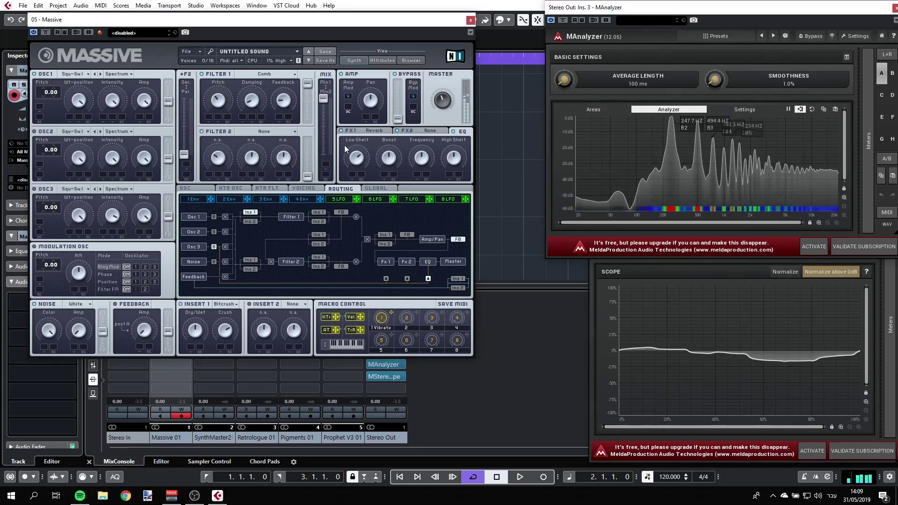
pyautogui.moveTo(448, 155); pyautogui.dragTo(452, 139)
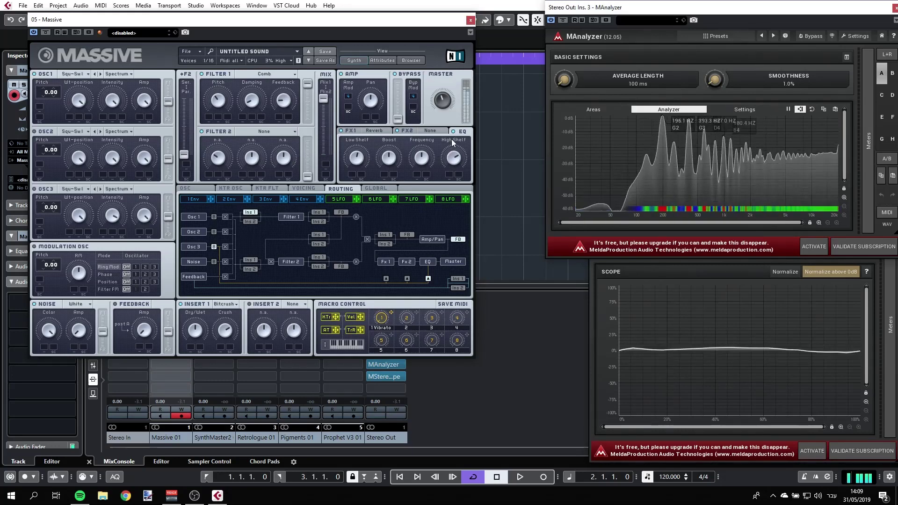
pyautogui.moveTo(447, 158); pyautogui.dragTo(450, 164)
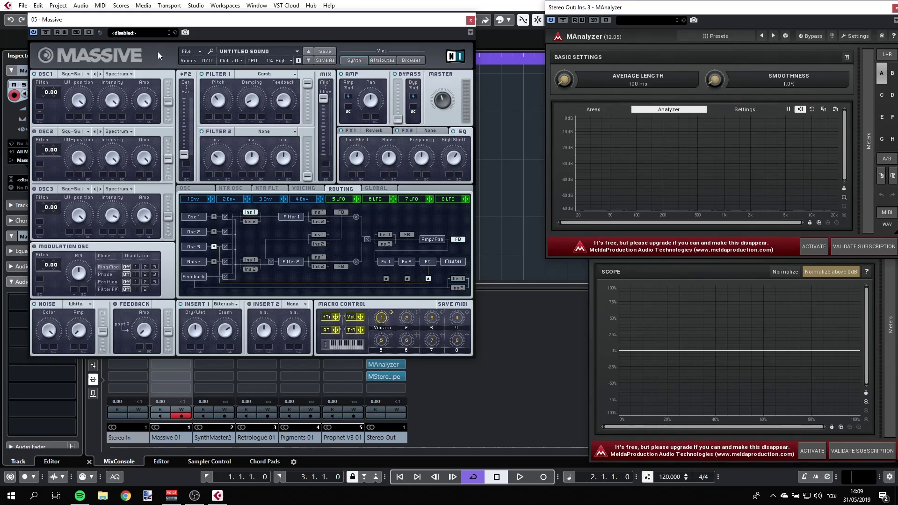
# Step: Load a fresh untitled sound with New Sound from Massive's File menu
pyautogui.click(192, 49)
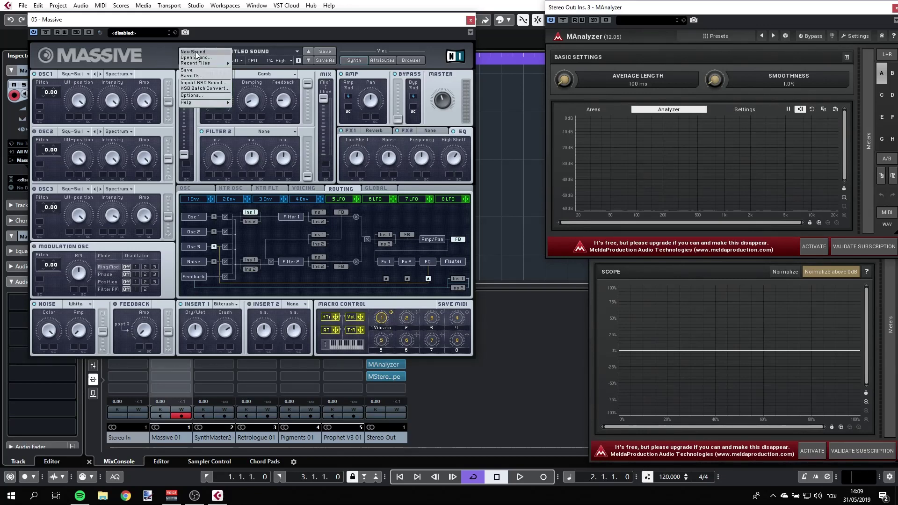
pyautogui.click(192, 52)
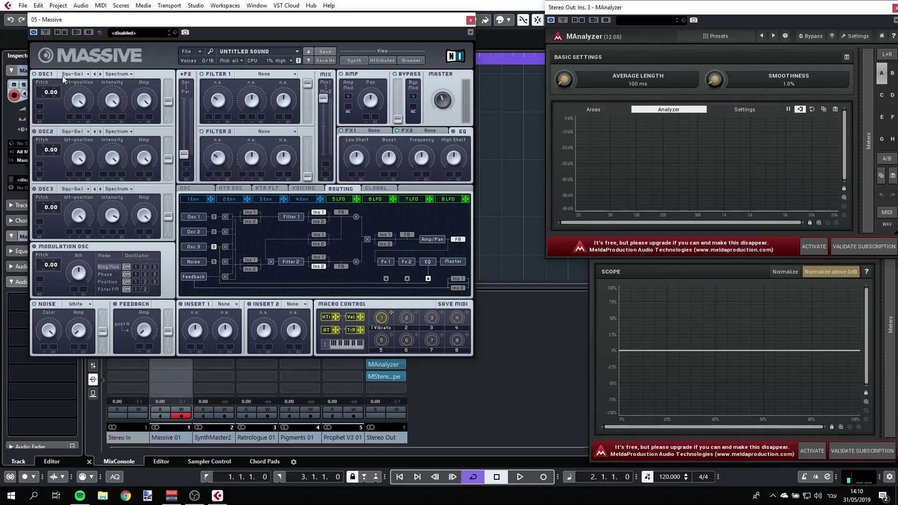
# Step: Load Duckorgan on OSC1 and sweep its Wt-position, then switch to Additivmix II
pyautogui.click(77, 75)
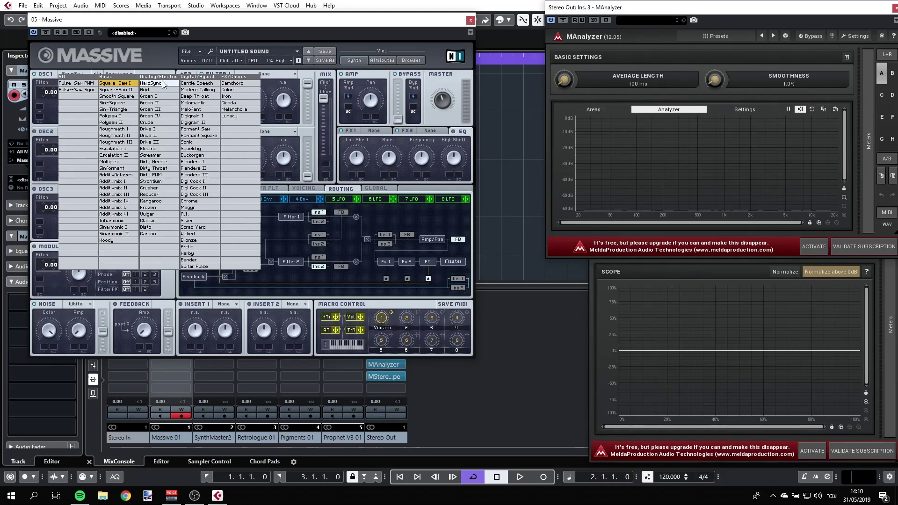
pyautogui.click(204, 156)
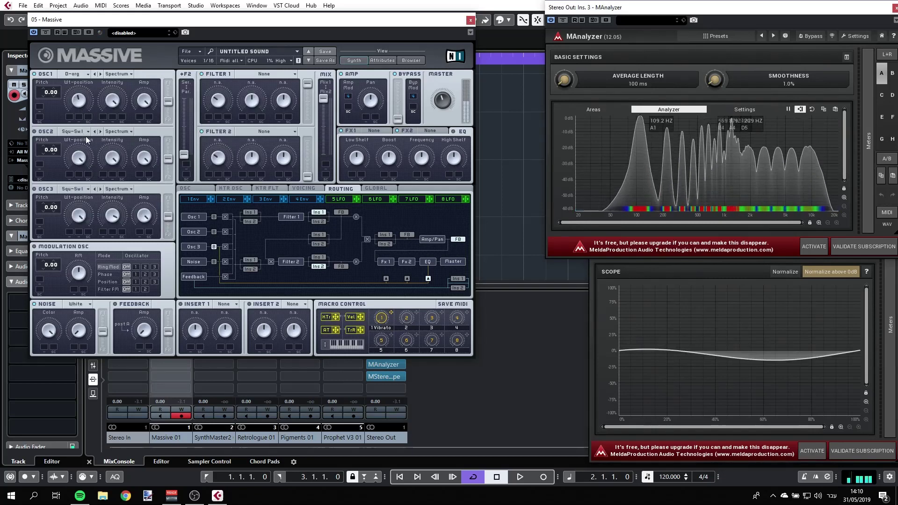
pyautogui.moveTo(80, 101); pyautogui.dragTo(78, 89)
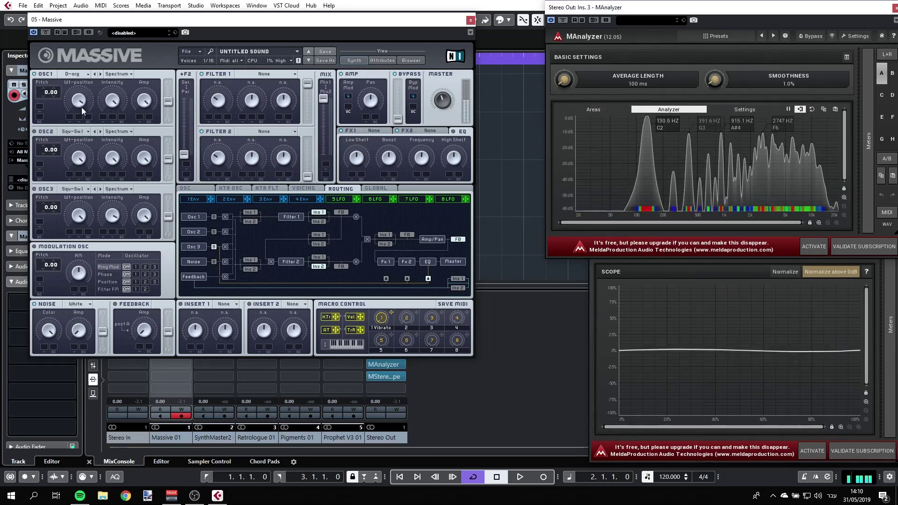
pyautogui.click(75, 74)
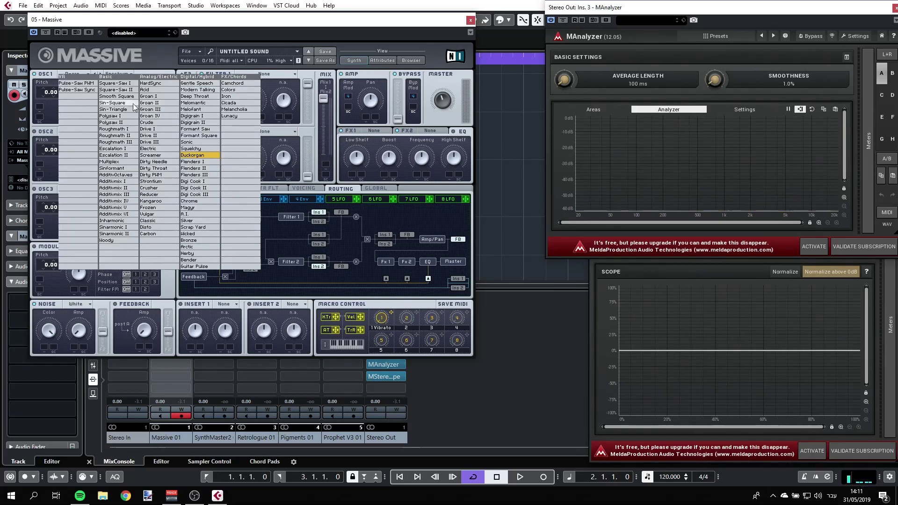
pyautogui.click(118, 189)
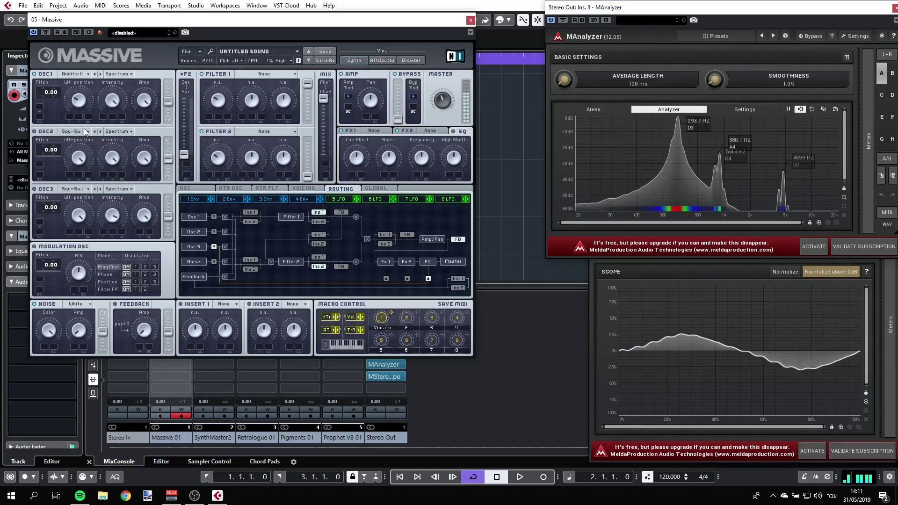
# Step: Set the FX1 slot to Reverb
pyautogui.click(385, 131)
pyautogui.click(375, 132)
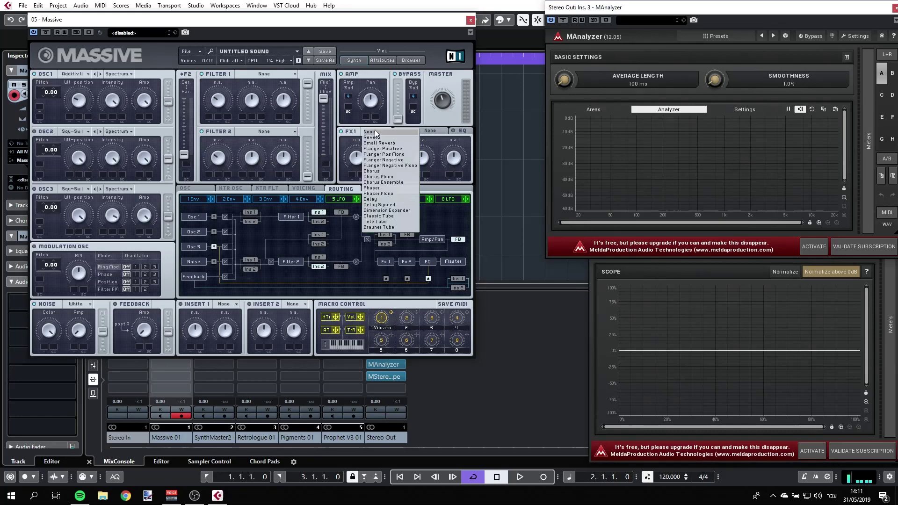
pyautogui.click(394, 138)
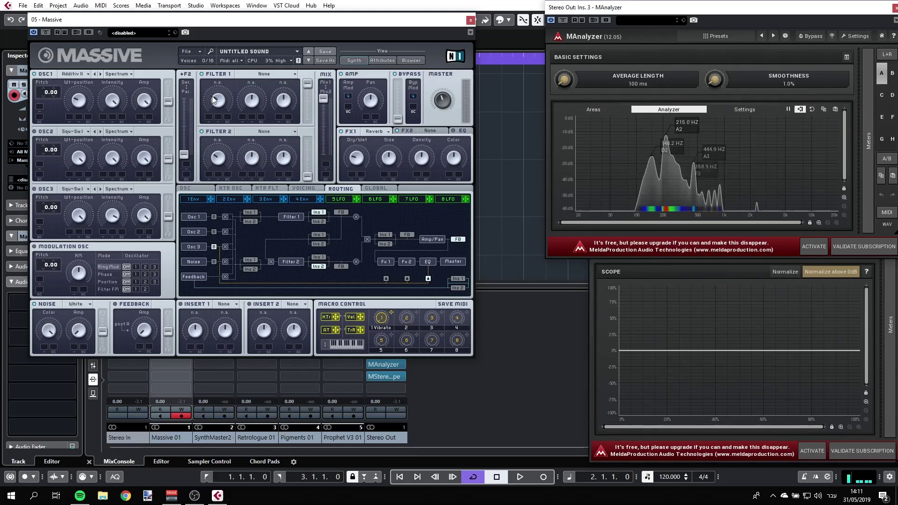
# Step: Make Filter 1 a Lowpass 4 with cutoff raised and resonance lowered
pyautogui.click(274, 73)
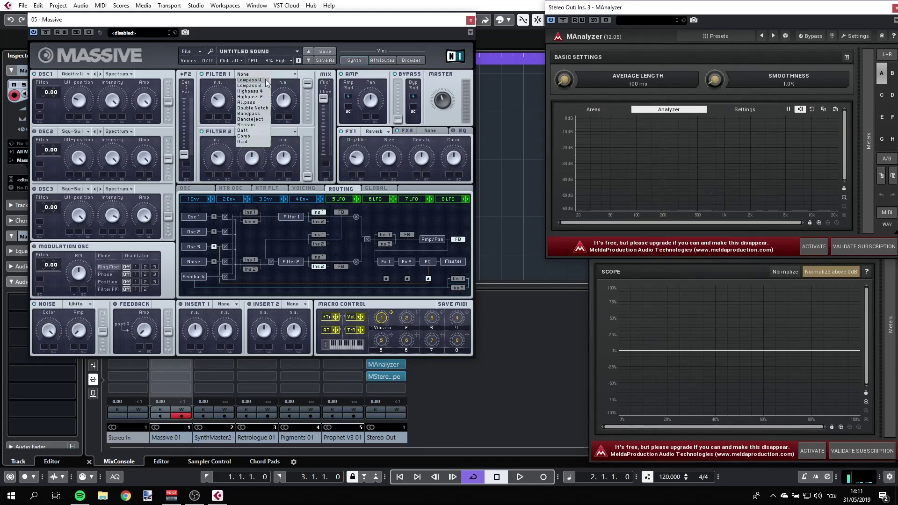
pyautogui.click(266, 81)
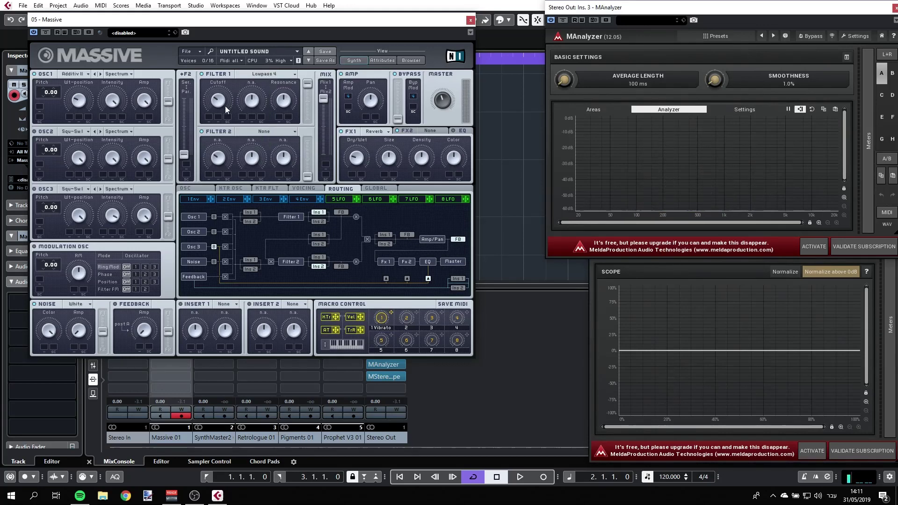
pyautogui.moveTo(225, 106); pyautogui.dragTo(217, 69)
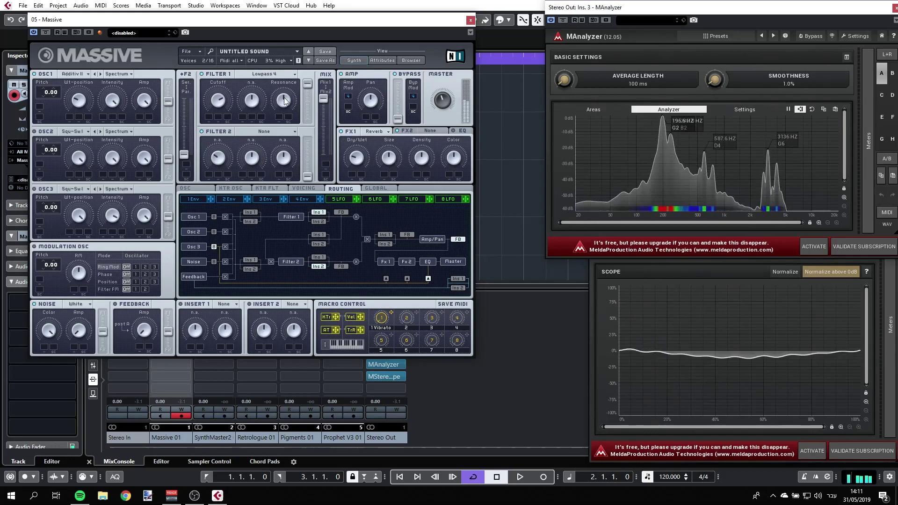
pyautogui.moveTo(283, 100); pyautogui.dragTo(283, 130)
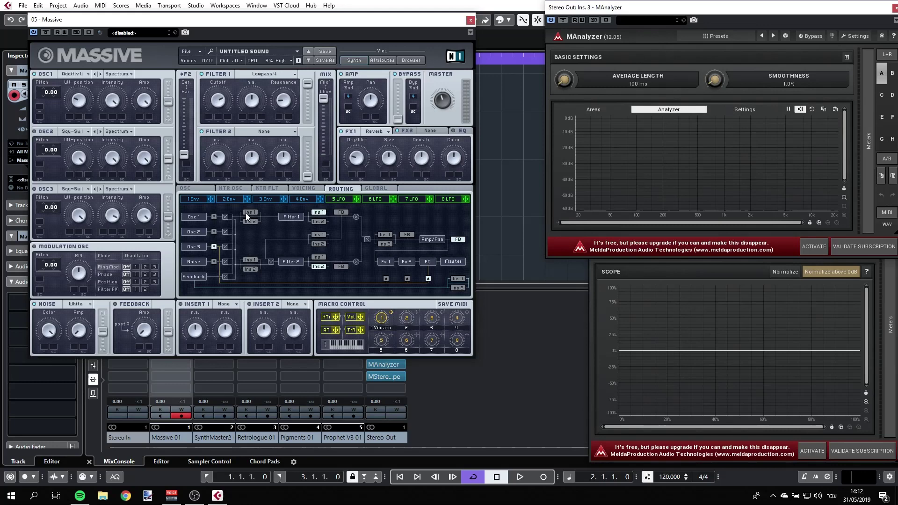
# Step: Browse the OSC, KTR OSC, KTR FLT, Voicing, Routing and Global tabs
pyautogui.click(185, 188)
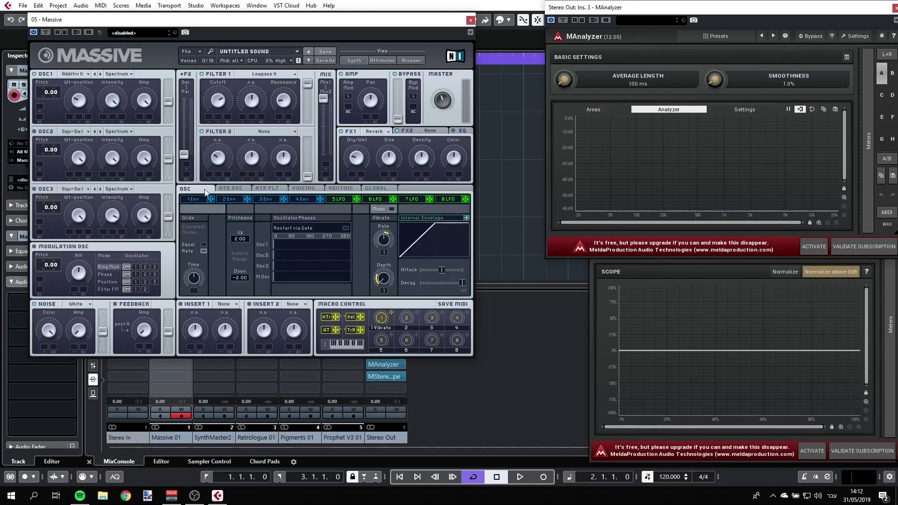
pyautogui.click(236, 191)
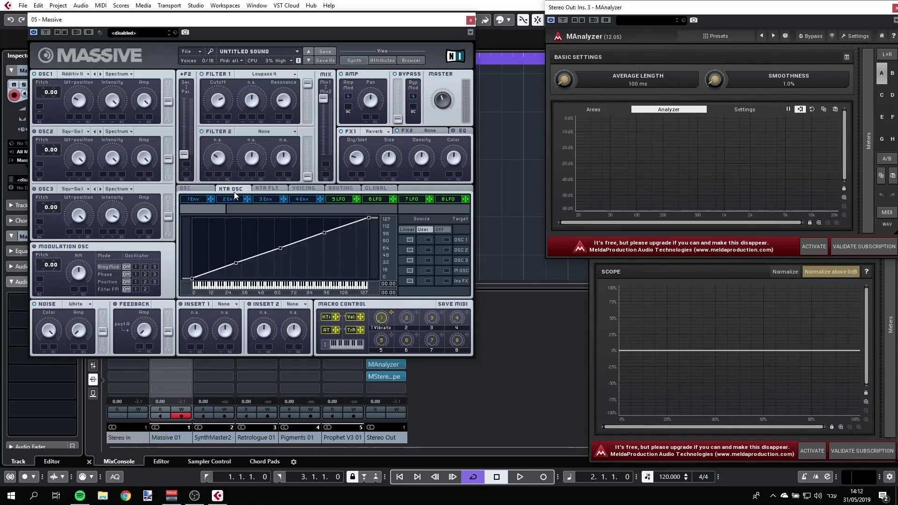
pyautogui.click(277, 188)
pyautogui.click(297, 188)
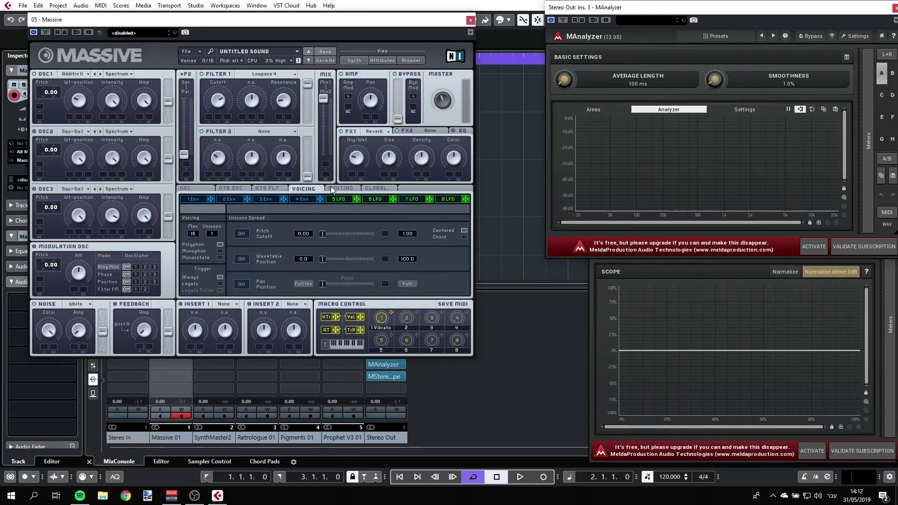
pyautogui.click(343, 188)
pyautogui.click(376, 188)
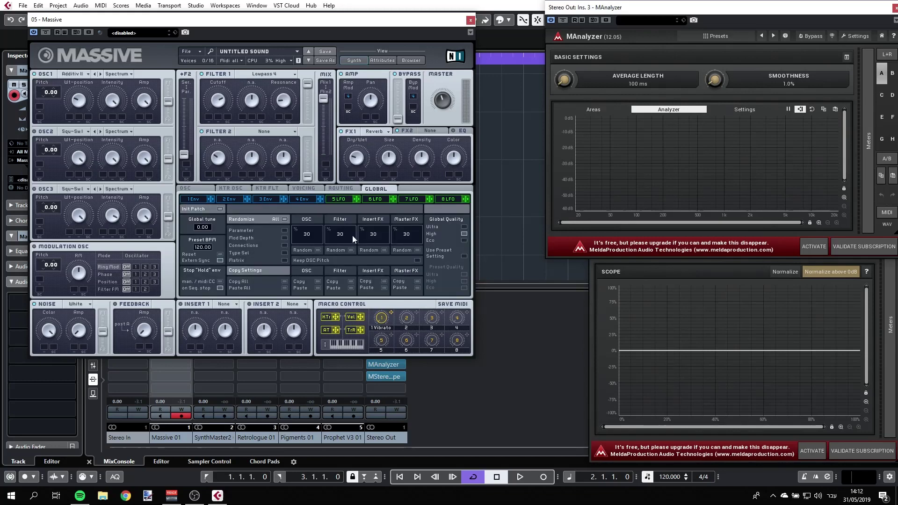
# Step: Back on the OSC tab, raise Vibrato Depth, then reduce depth and rate slightly
pyautogui.click(201, 187)
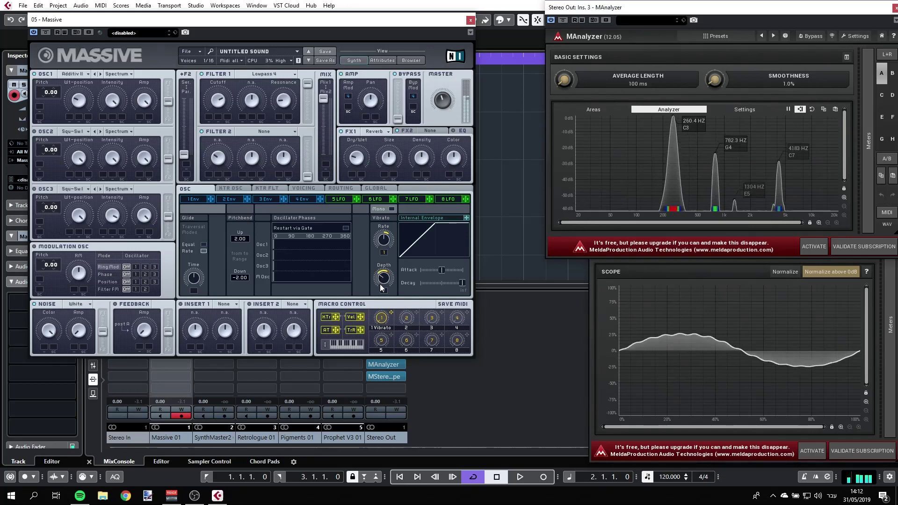
pyautogui.moveTo(377, 282)
pyautogui.mouseDown()
pyautogui.moveTo(380, 253)
pyautogui.moveTo(377, 289)
pyautogui.mouseUp()
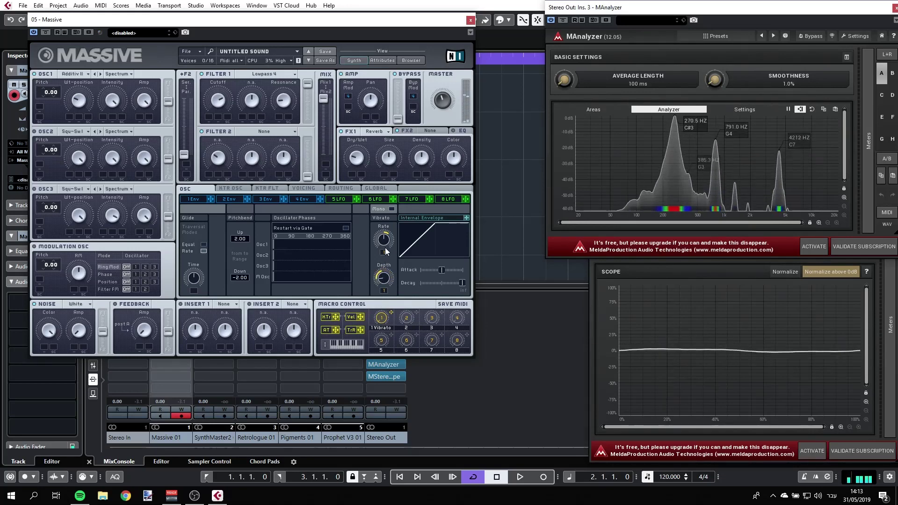
pyautogui.moveTo(383, 241); pyautogui.dragTo(386, 283)
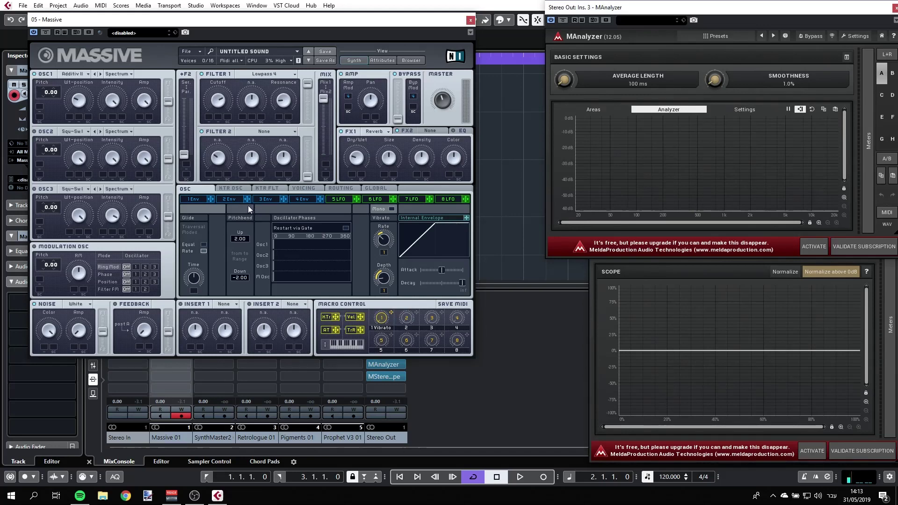
# Step: On the Voicing tab, set Unisono to 5 and widen pitch and wavetable position spread
pyautogui.click(313, 188)
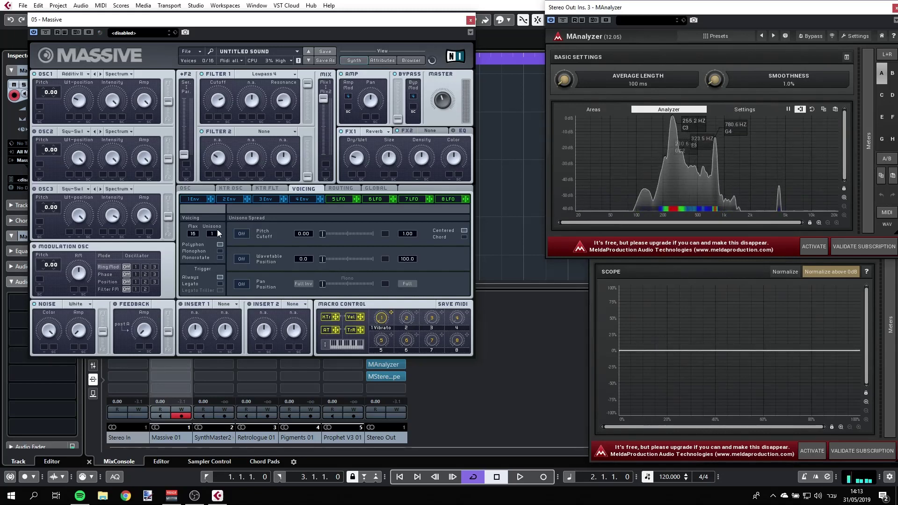
pyautogui.moveTo(216, 232); pyautogui.dragTo(218, 227)
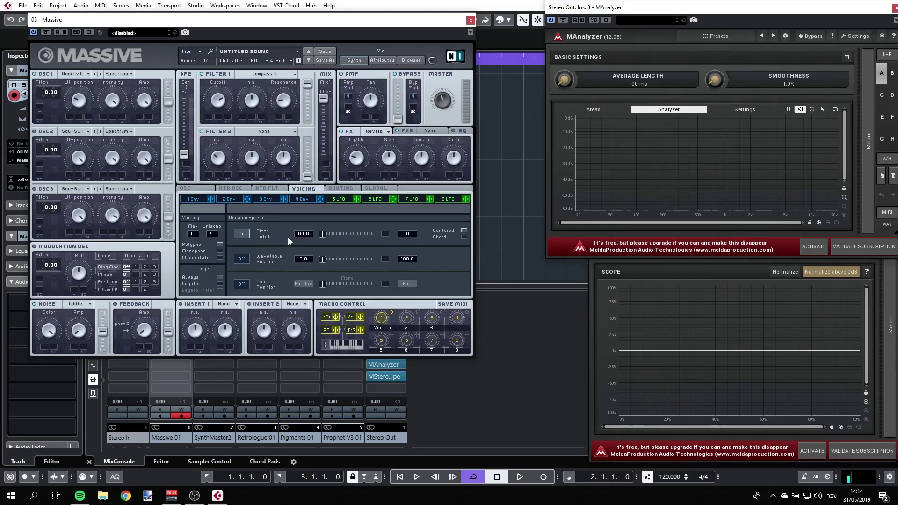
pyautogui.moveTo(322, 234); pyautogui.dragTo(335, 234)
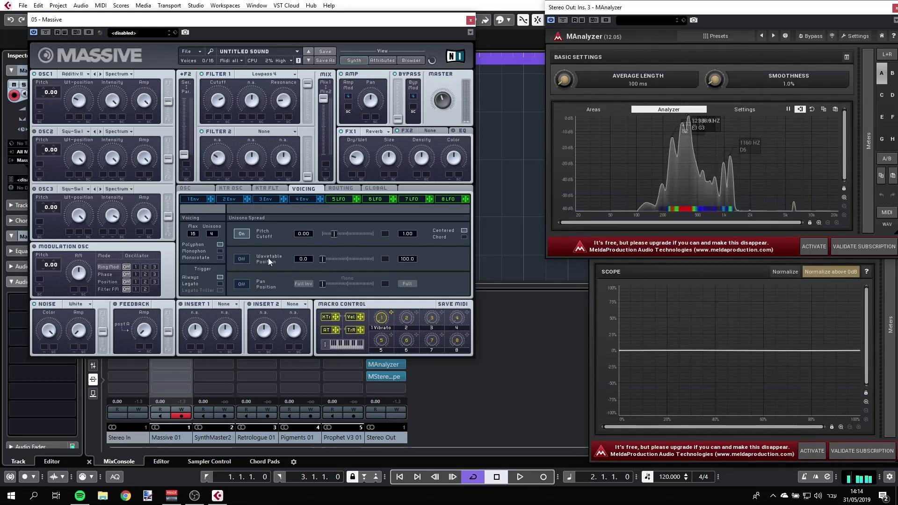
pyautogui.click(242, 259)
pyautogui.moveTo(322, 259); pyautogui.dragTo(352, 262)
pyautogui.moveTo(332, 233); pyautogui.dragTo(330, 233)
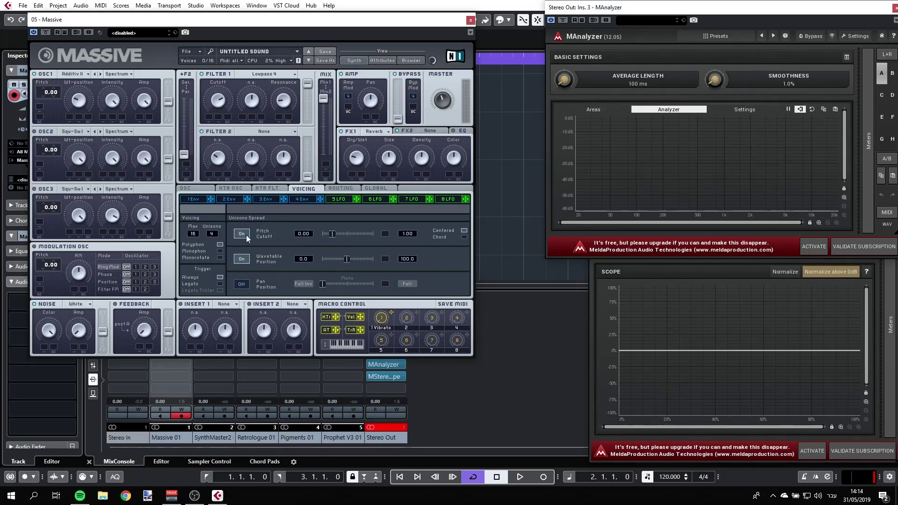
# Step: Switch the lower panel from Voicing to the ROUTING overview
pyautogui.click(341, 188)
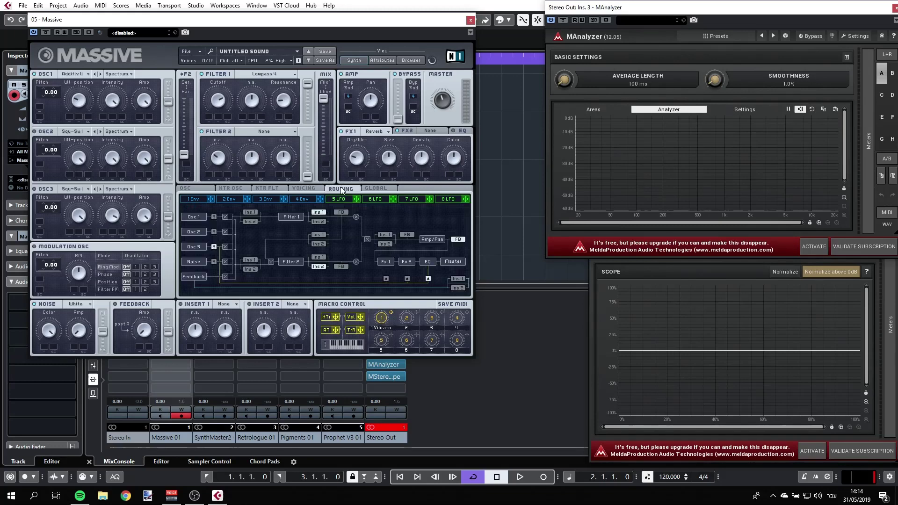